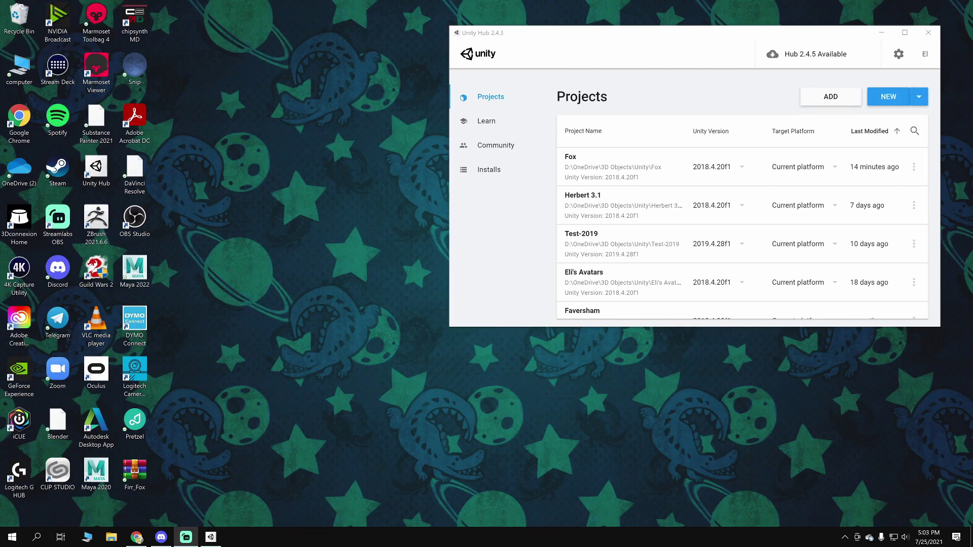
Step: Select the Firr_Fox zip archive on the desktop while Unity Hub's Projects list stays open
click(136, 477)
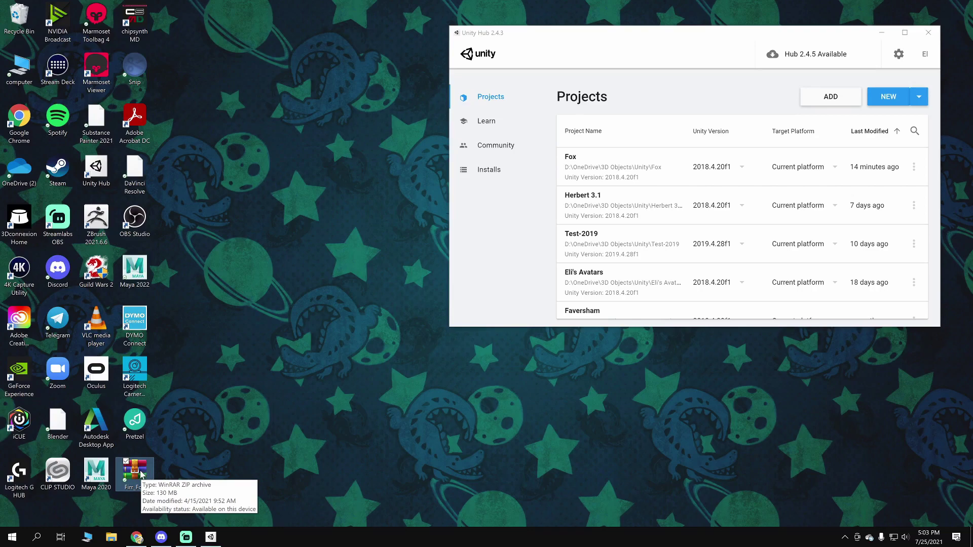
Step: Extract Firr_Fox.zip onto the desktop with Extract Here to create the Fox folder
right_click(138, 470)
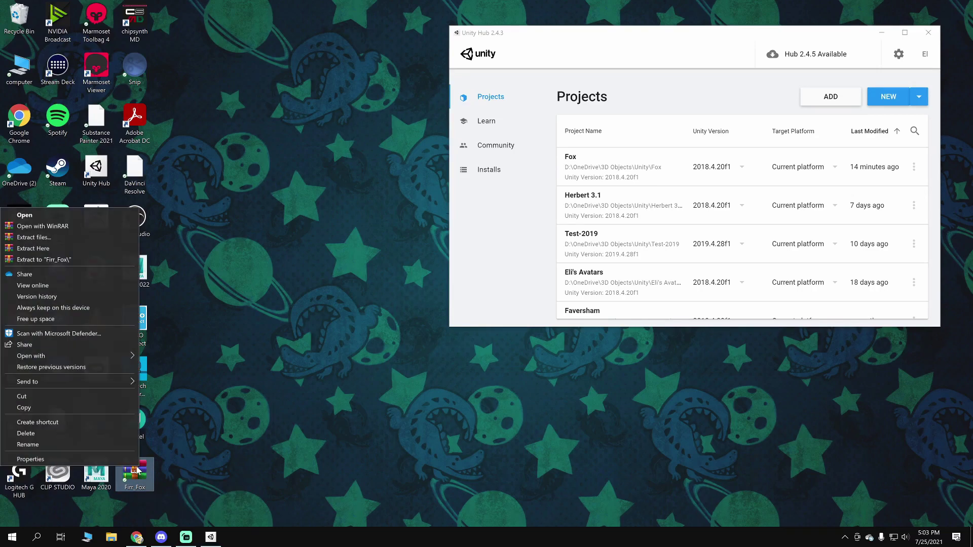
click(40, 251)
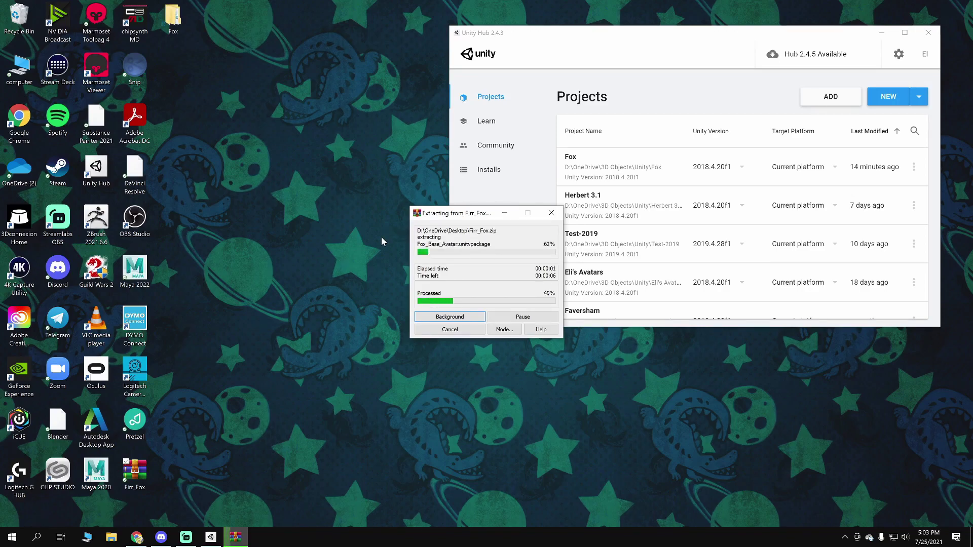
drag(632, 38, 671, 23)
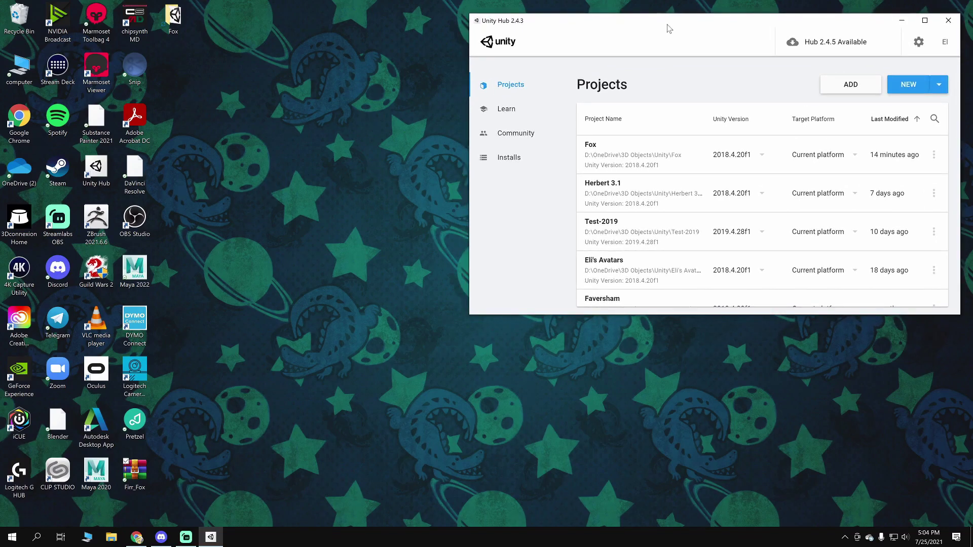
Step: Drag the Unity Hub window toward the centre of the screen
drag(656, 30, 456, 138)
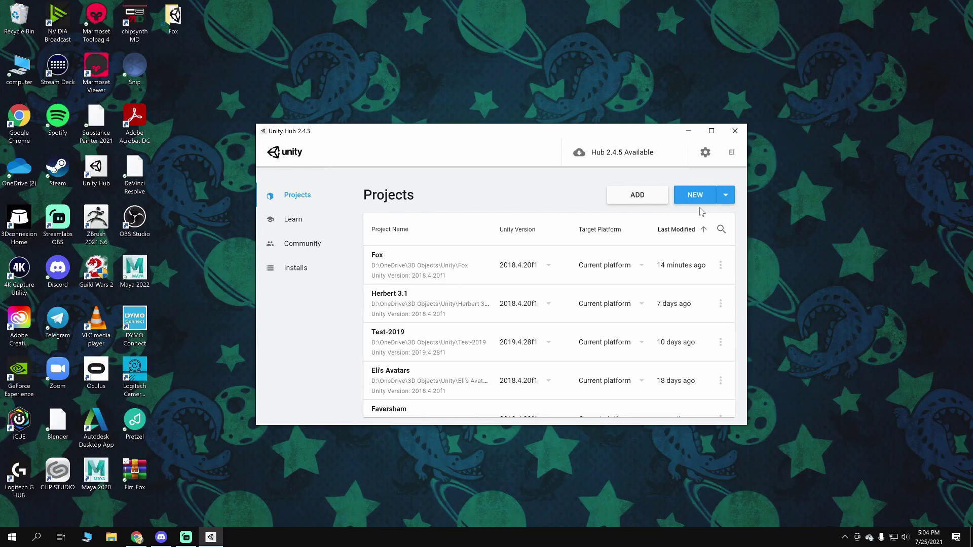
drag(511, 133, 544, 125)
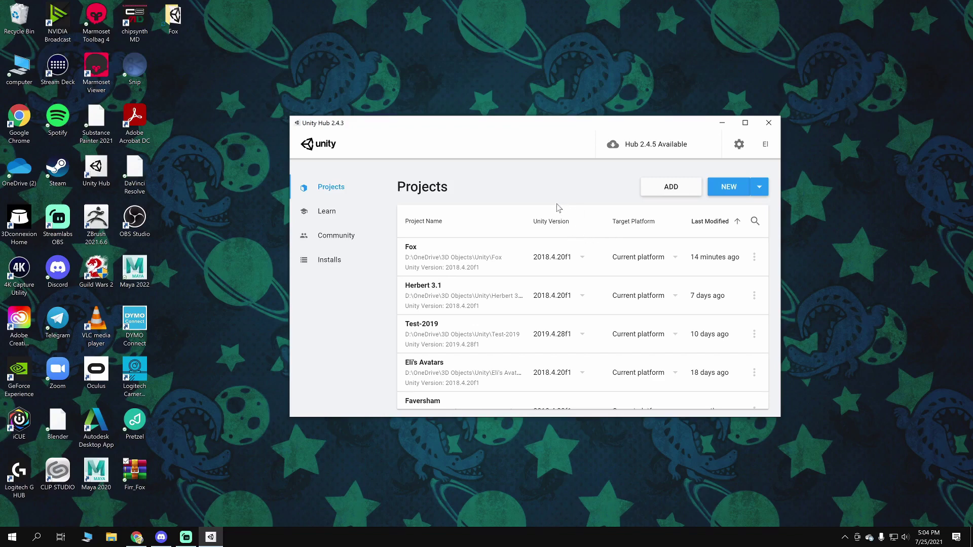
Step: Add the Desktop\Fox folder to Unity Hub as a Unity 2018.4.20f1 project
click(674, 188)
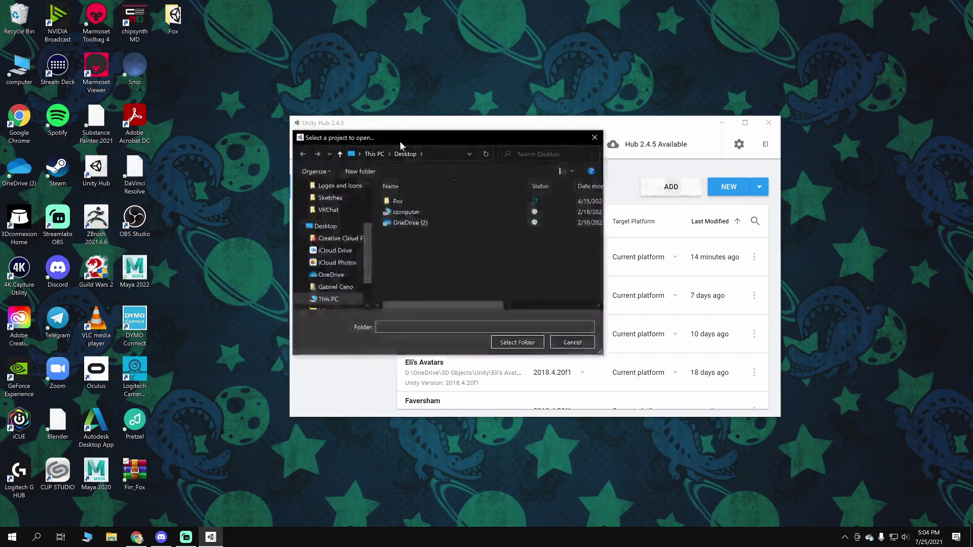
click(398, 202)
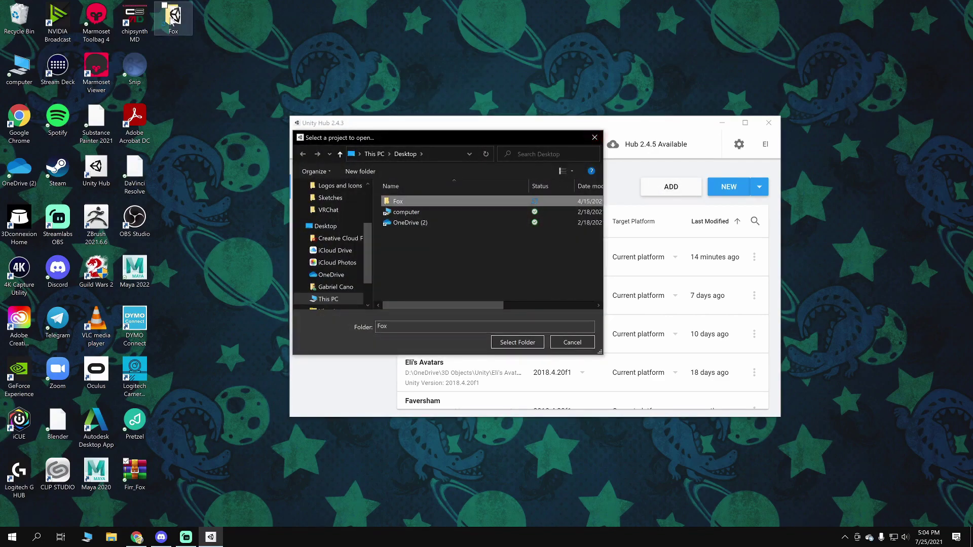
double_click(396, 202)
click(302, 154)
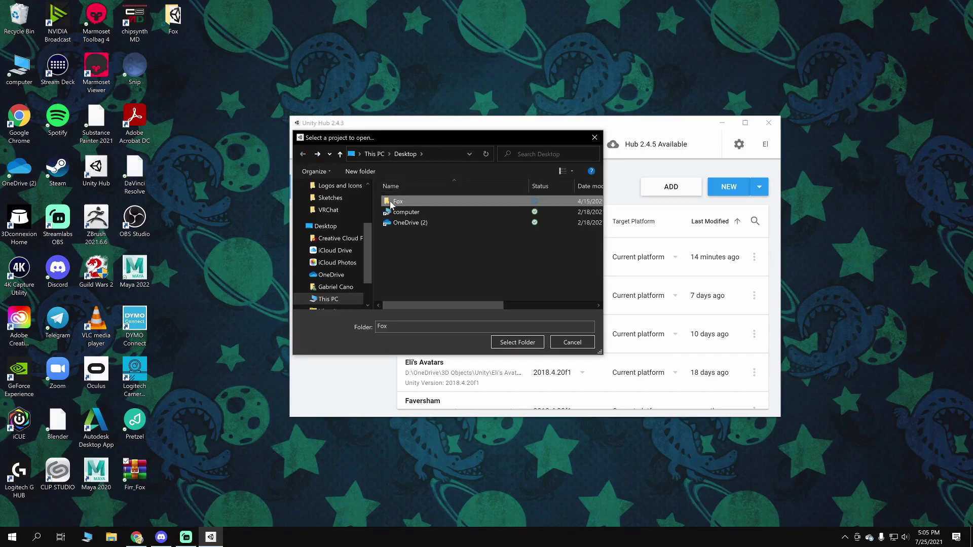
click(515, 343)
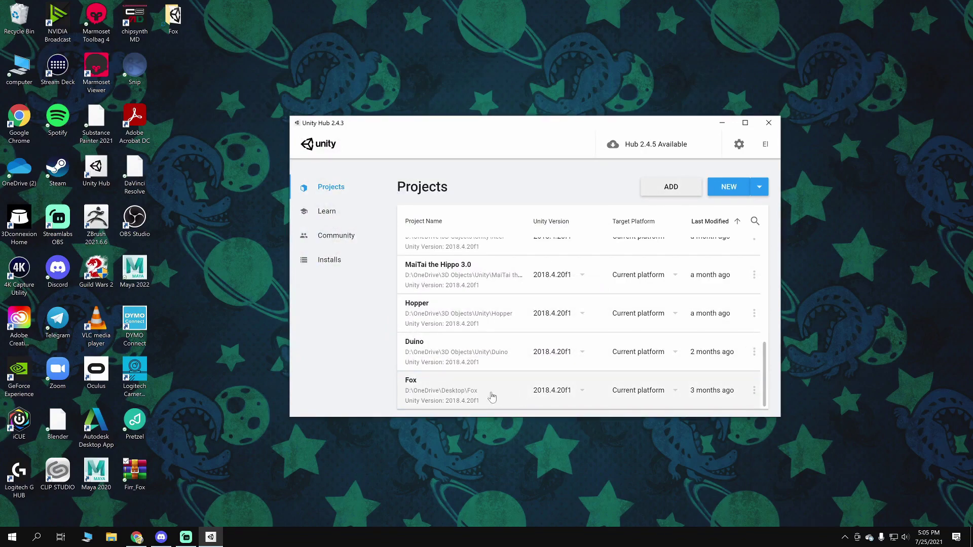
Step: Launch the Fox project at Desktop\Fox in the Unity 2018.4.20f1 editor
click(496, 396)
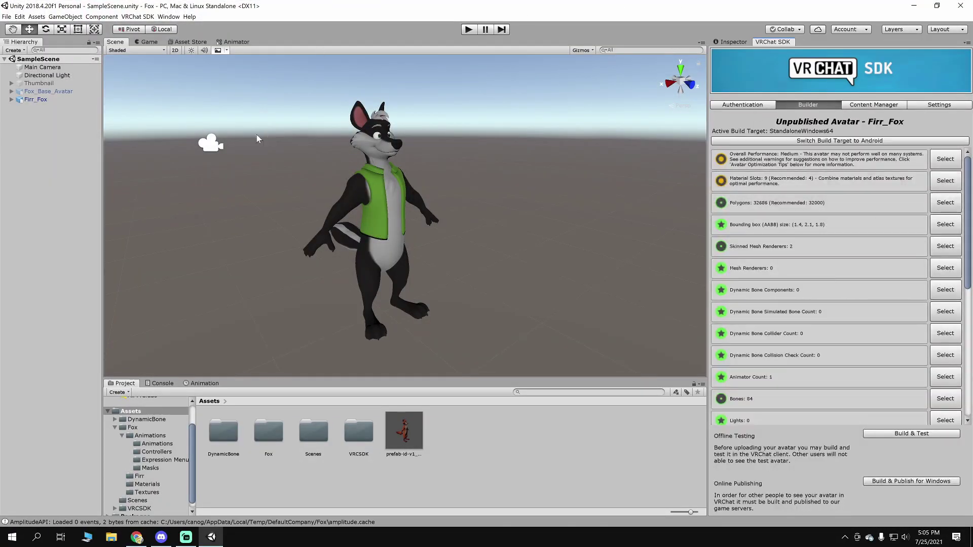
Step: Deactivate Firr_Fox and activate Fox_Base_Avatar so the orange fox shows in the scene
click(35, 100)
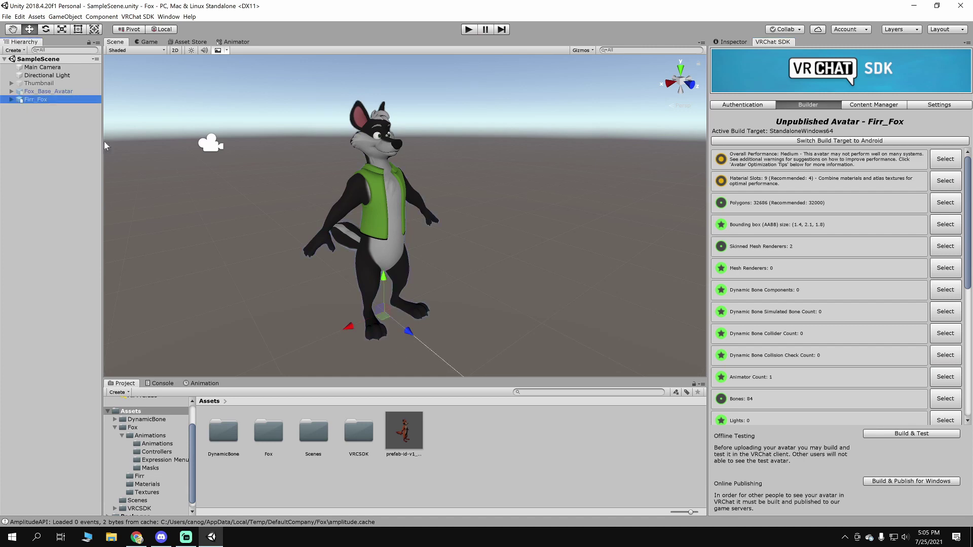
click(731, 42)
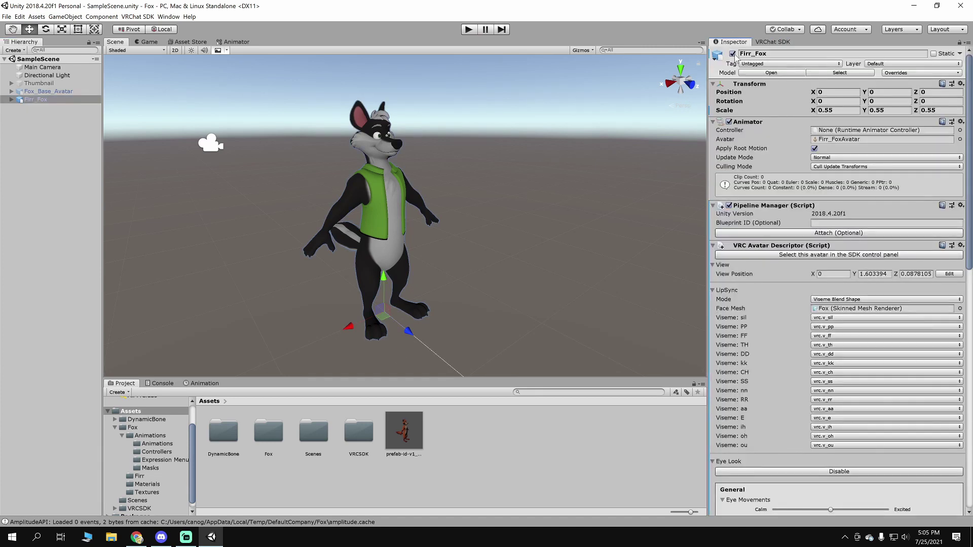
click(732, 54)
click(58, 92)
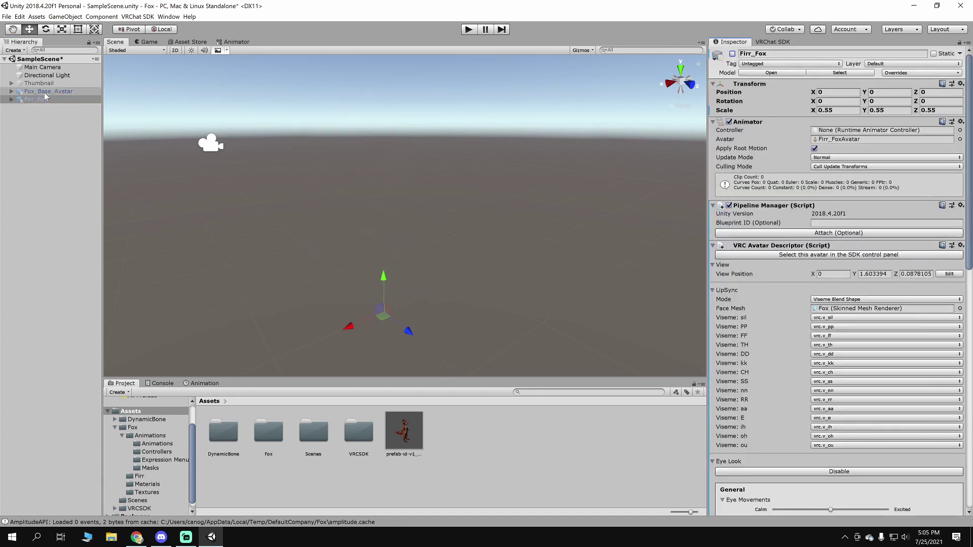
click(732, 54)
alt+drag(482, 211, 532, 238)
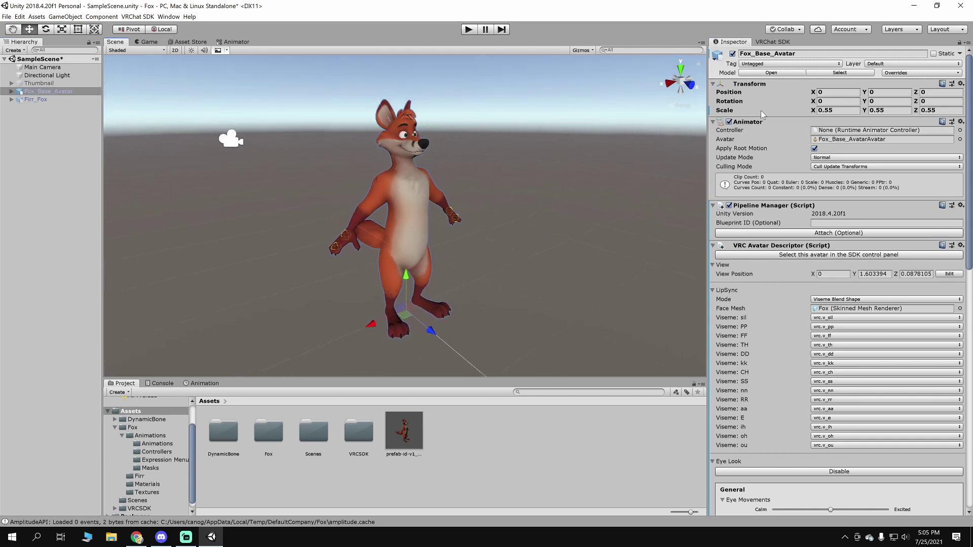
click(60, 92)
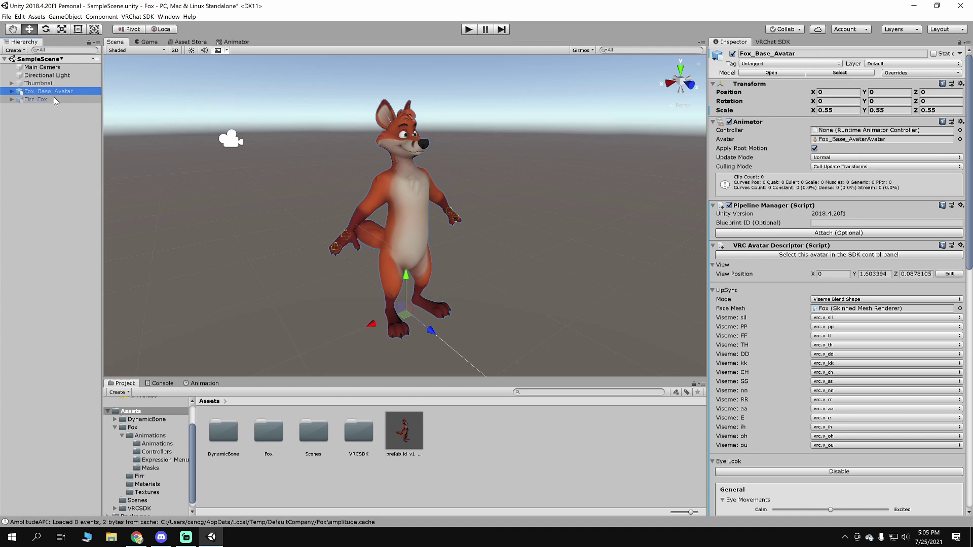
double_click(314, 431)
click(223, 430)
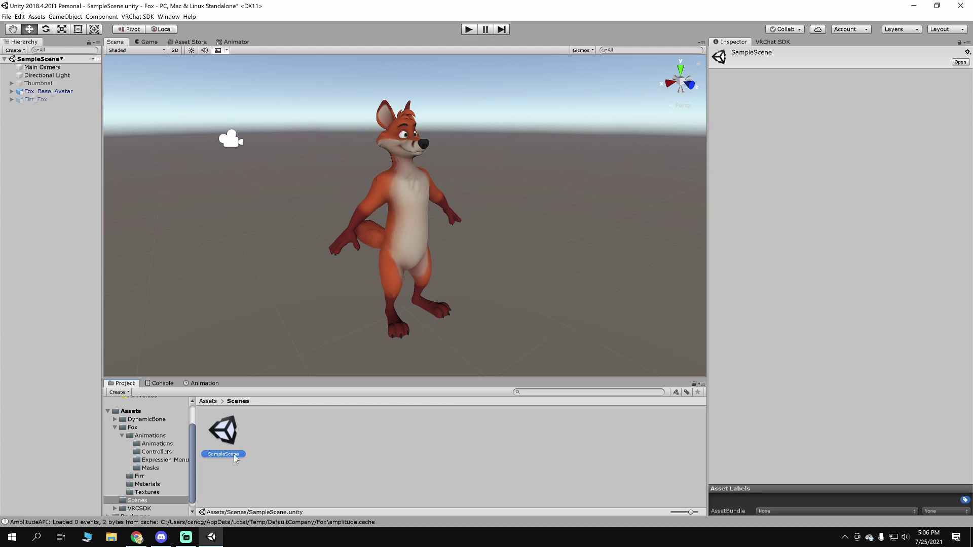
click(211, 402)
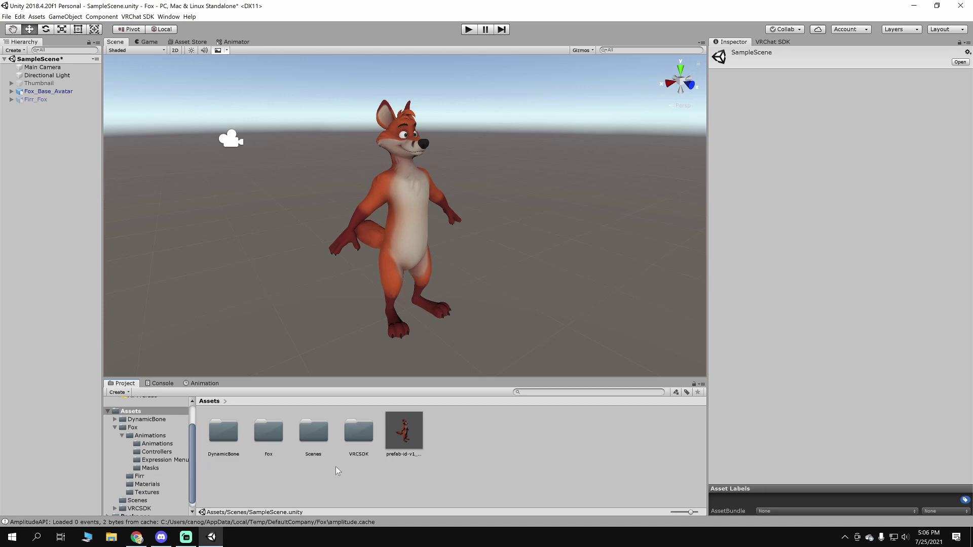
click(39, 60)
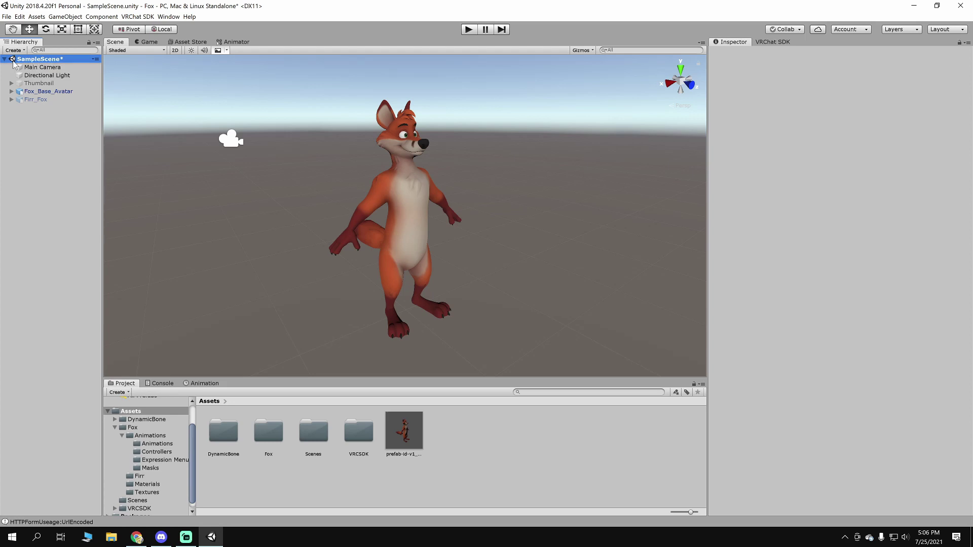
Step: Select Fox_Base_Avatar, pan the view around it, and scroll through its VRC Avatar Descriptor settings
click(58, 91)
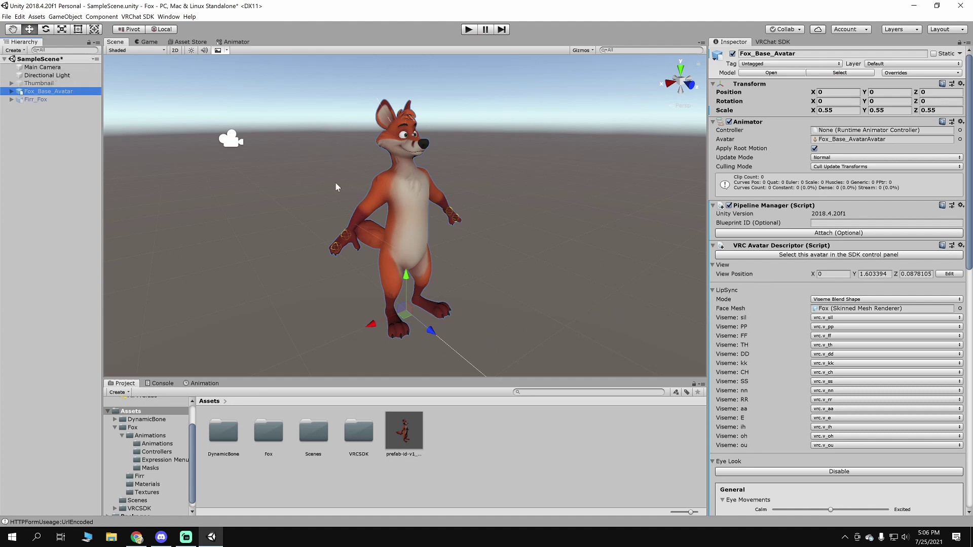
middle_drag(520, 183, 524, 183)
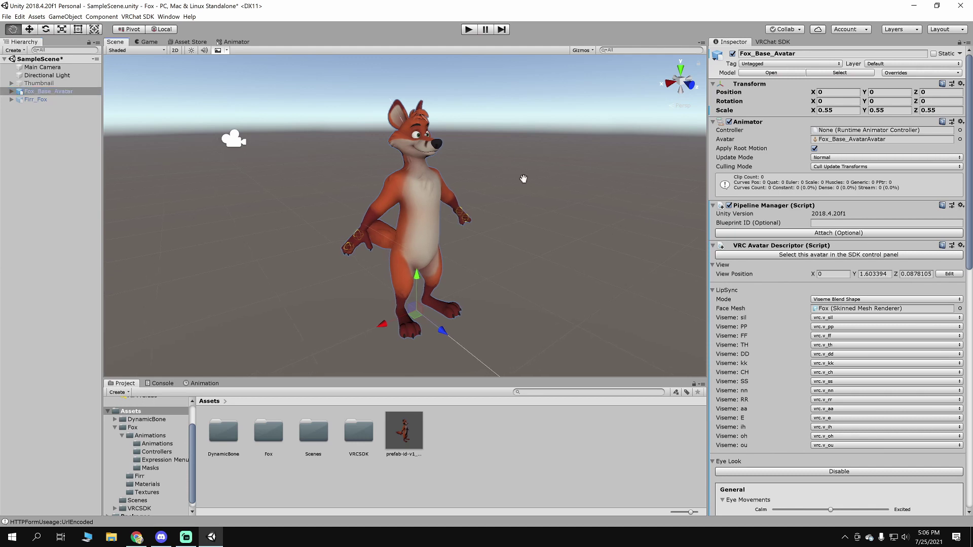
middle_drag(584, 254, 581, 274)
middle_drag(465, 189, 464, 199)
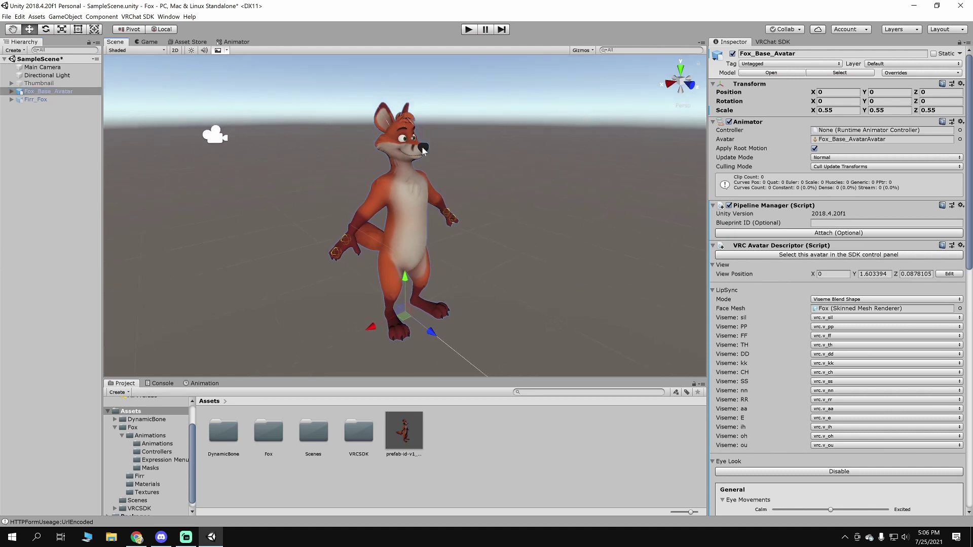
scroll(354, 266, up, 4)
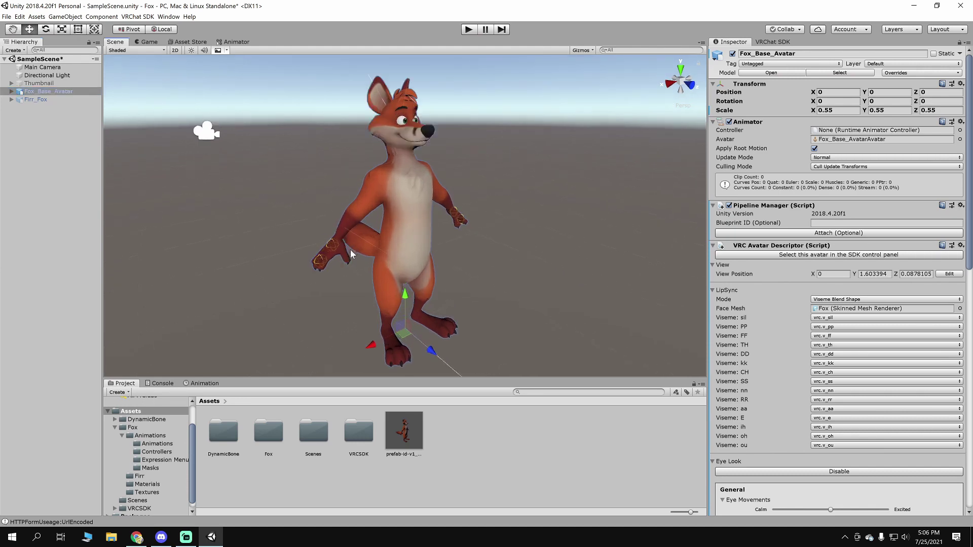
scroll(336, 275, down, 4)
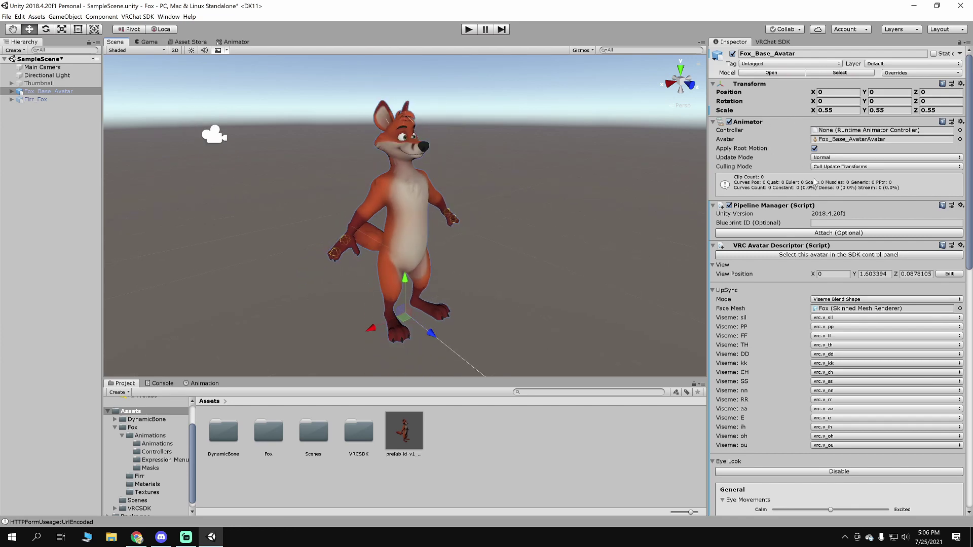
scroll(874, 306, down, 4)
scroll(873, 307, down, 12)
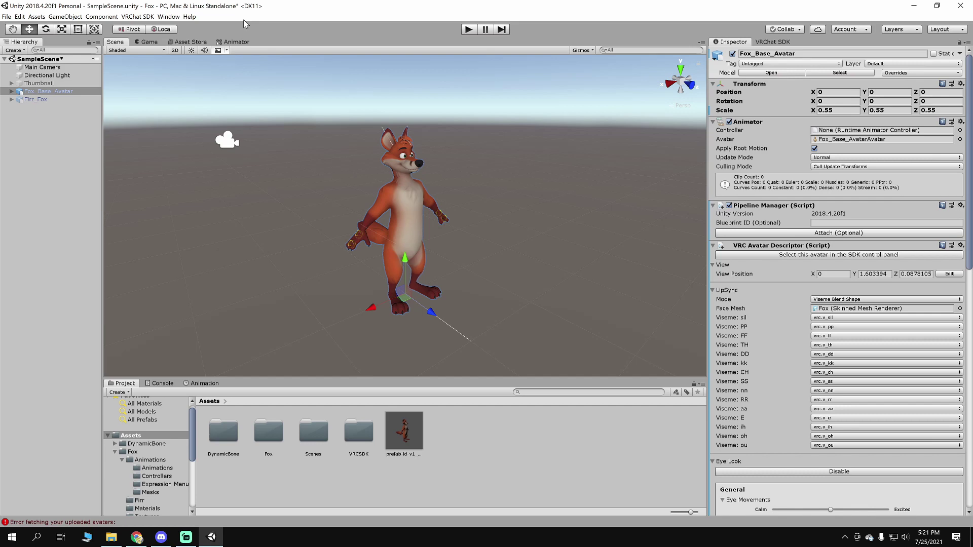
Step: Open the VRChat SDK menu in the menu bar
click(137, 17)
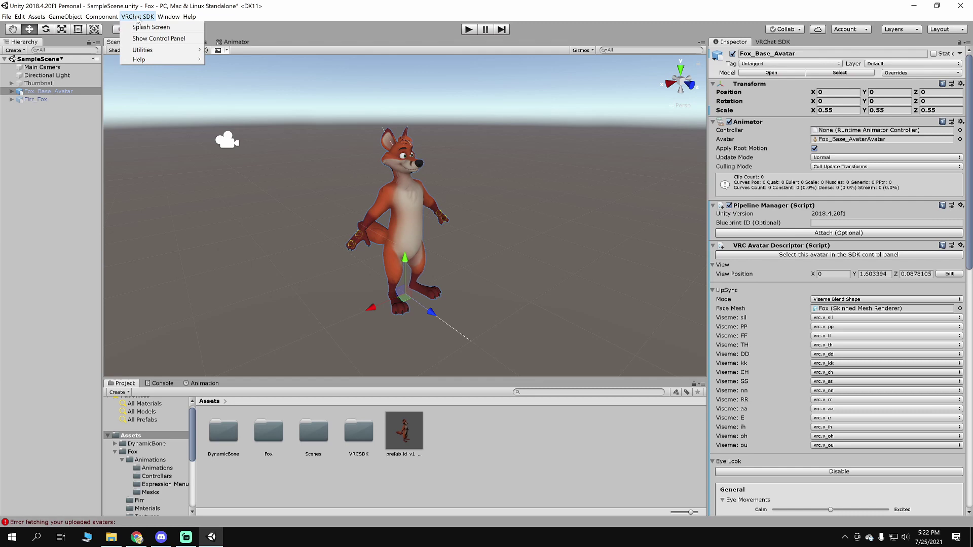
click(138, 18)
click(142, 18)
click(710, 44)
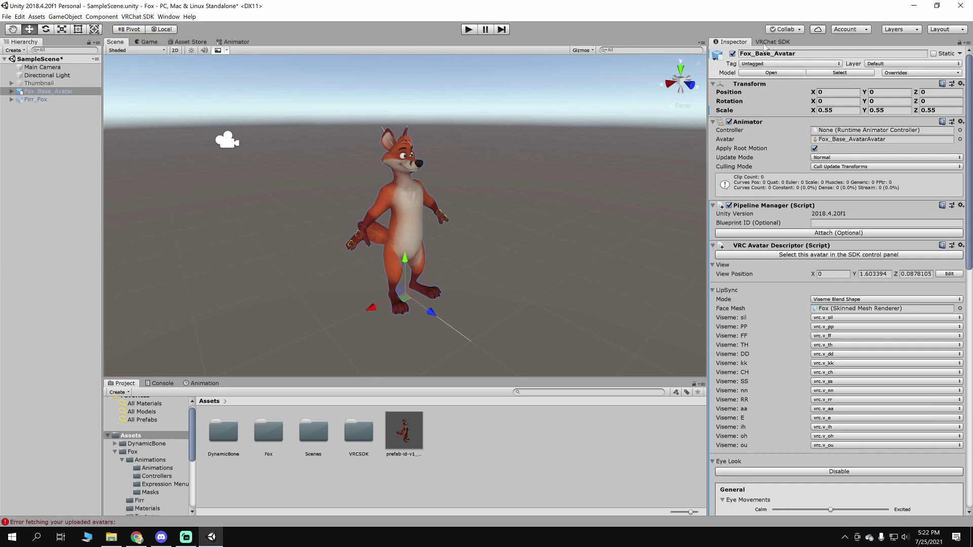
click(127, 16)
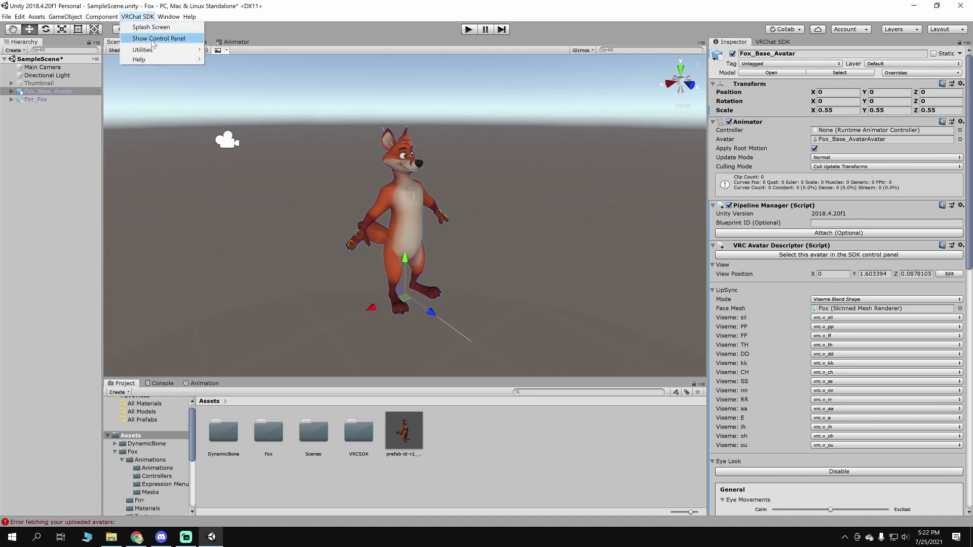
Step: Open the VRChat SDK control panel's Authentication page to confirm avatar publishing permission
click(152, 38)
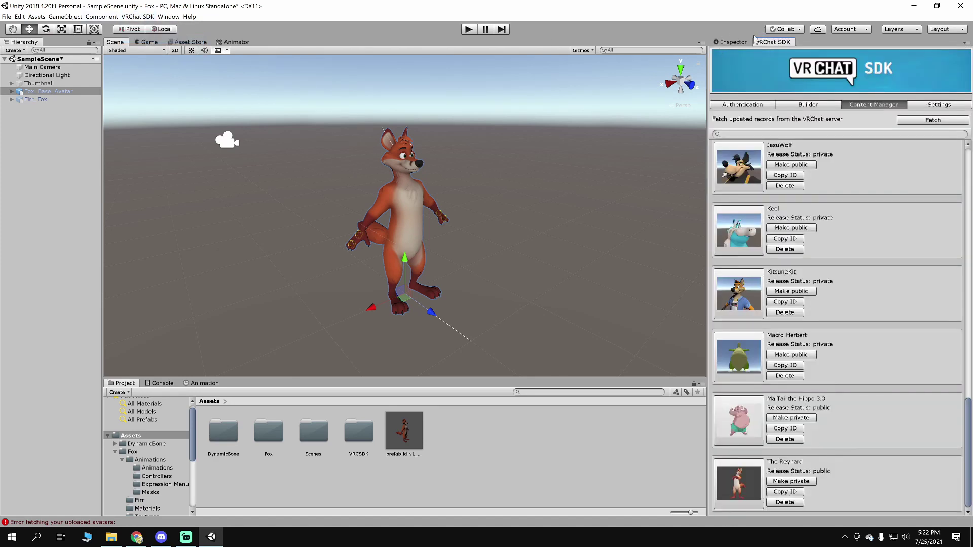
click(770, 103)
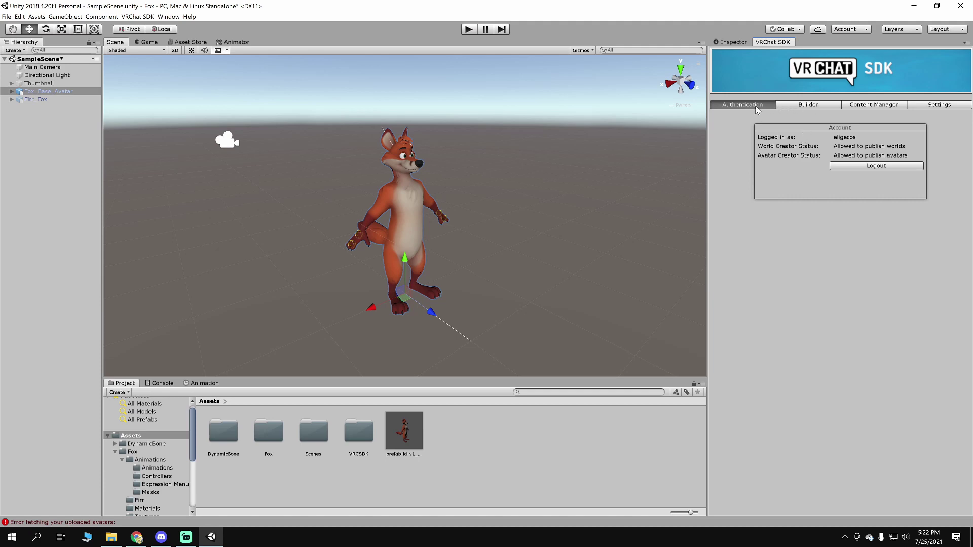
Step: Build and publish Fox_Base_Avatar for Windows from the SDK Builder tab
click(810, 106)
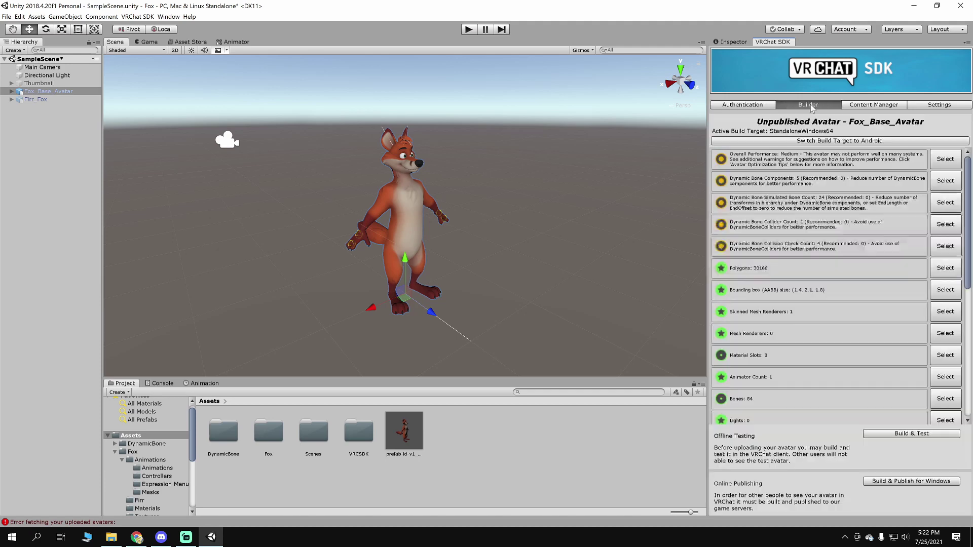
click(919, 482)
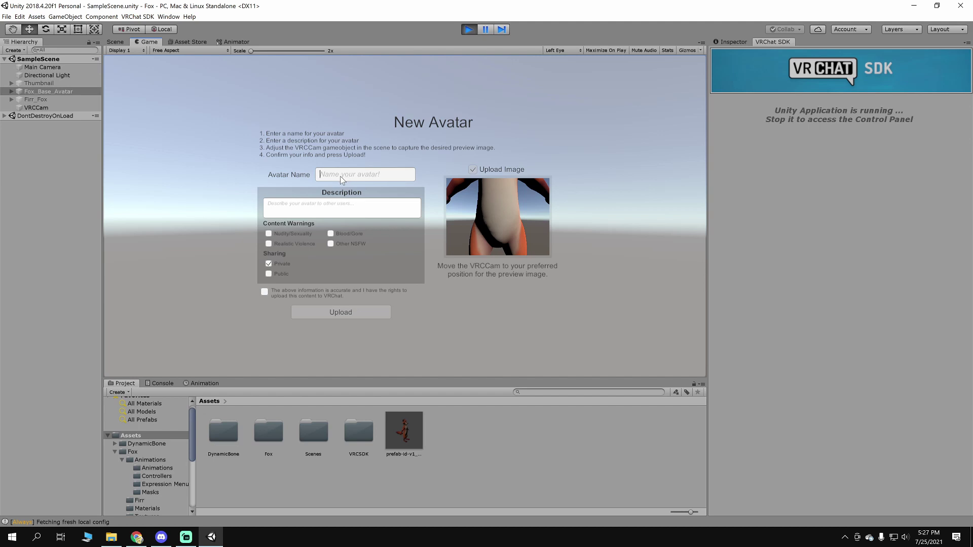
Step: Name the avatar Fox, leave sharing Private, and tick the content-rights confirmation
text(Fox)
click(327, 208)
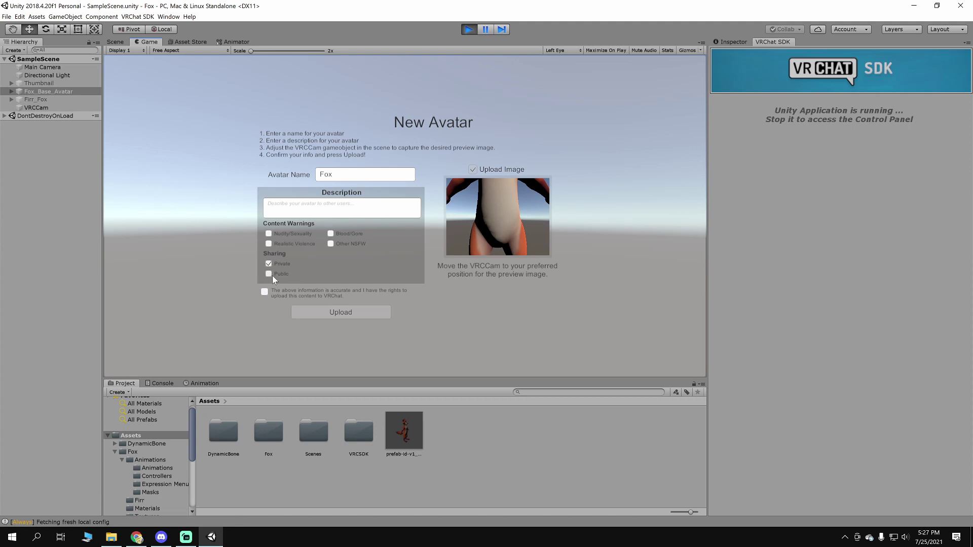
click(264, 293)
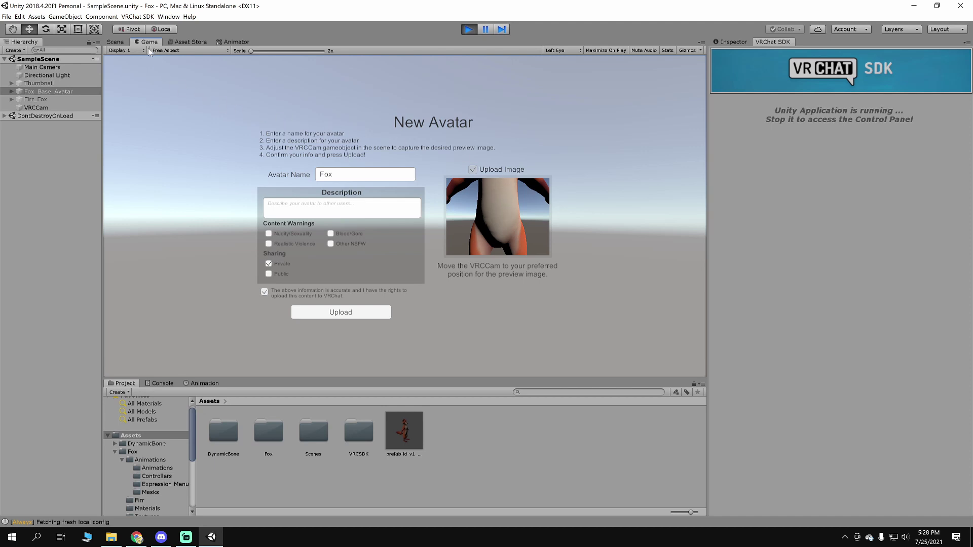
Step: Switch to the Scene view, select the VRCCam thumbnail camera, and orbit around the fox
click(115, 42)
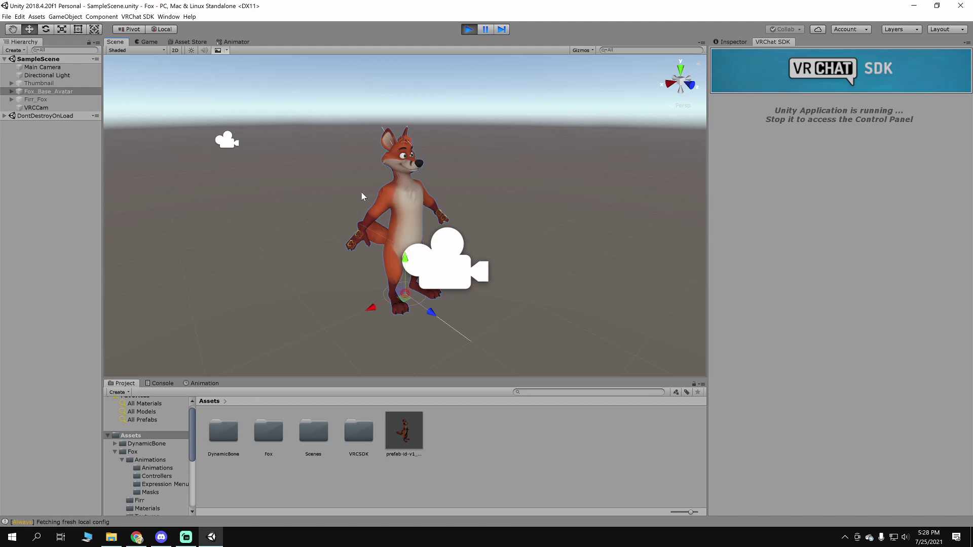
click(149, 42)
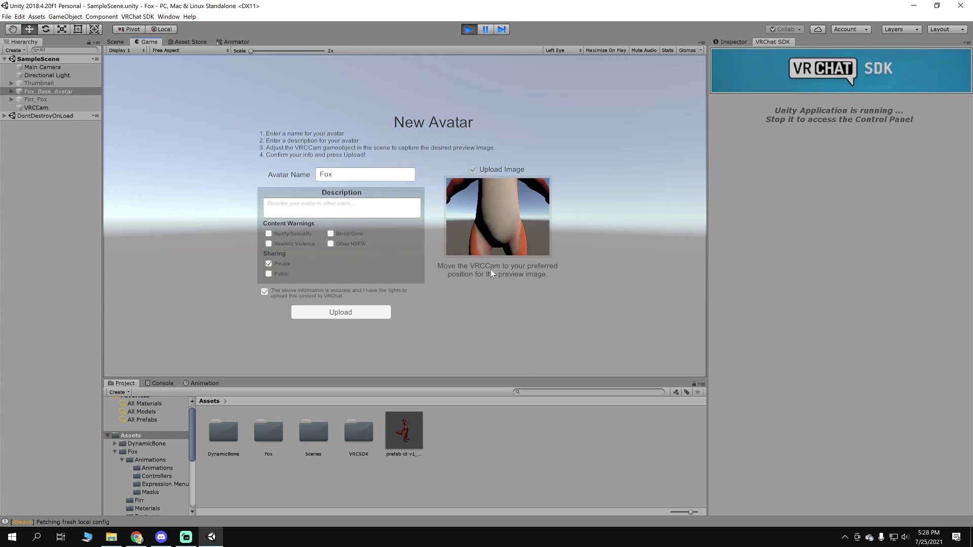
click(114, 41)
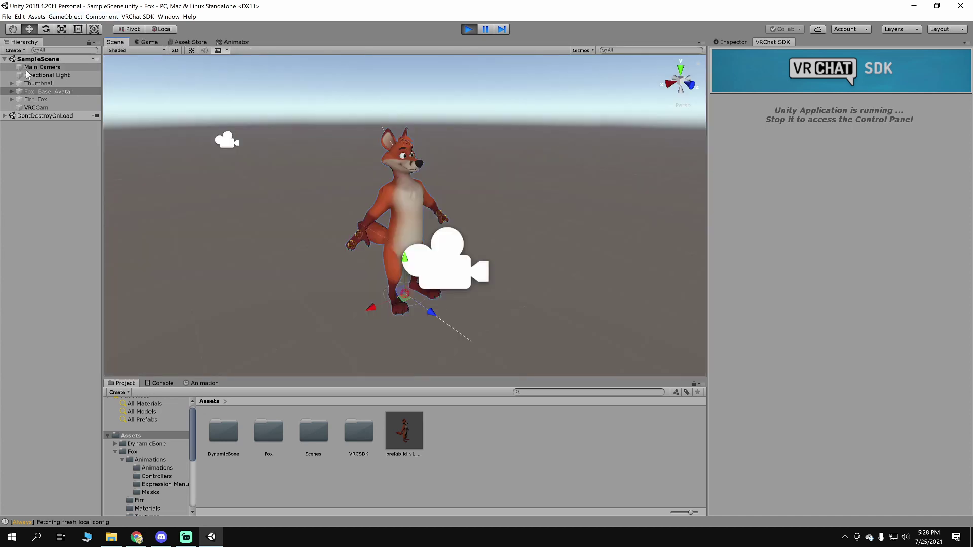
click(36, 108)
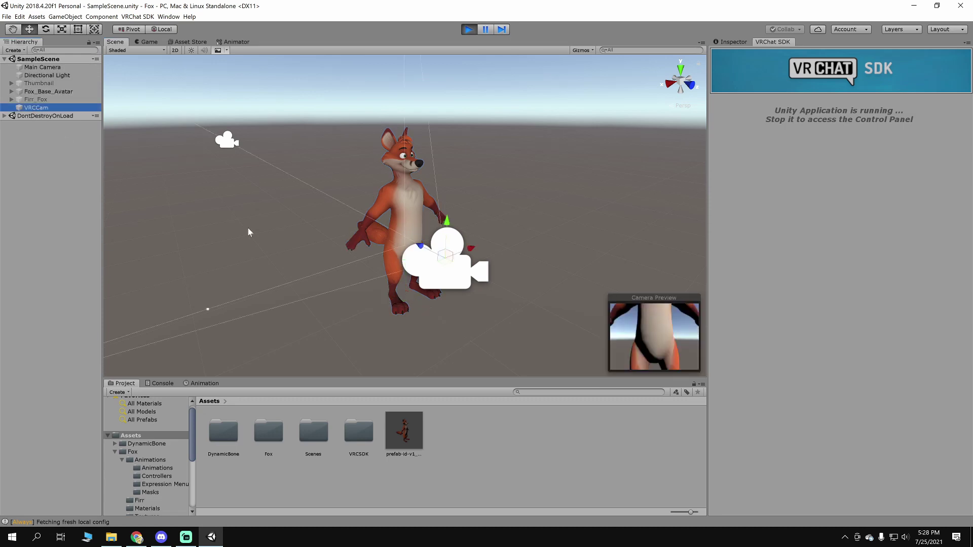
alt+drag(525, 264, 499, 291)
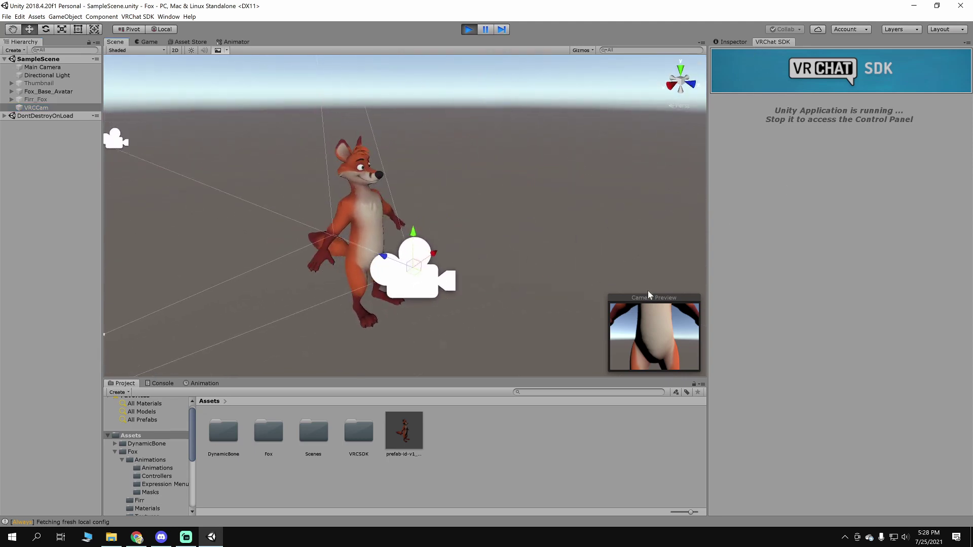
Step: Move the VRCCam back and up to position 0.015, 1.068, 1.423 using the Transform tool
click(731, 42)
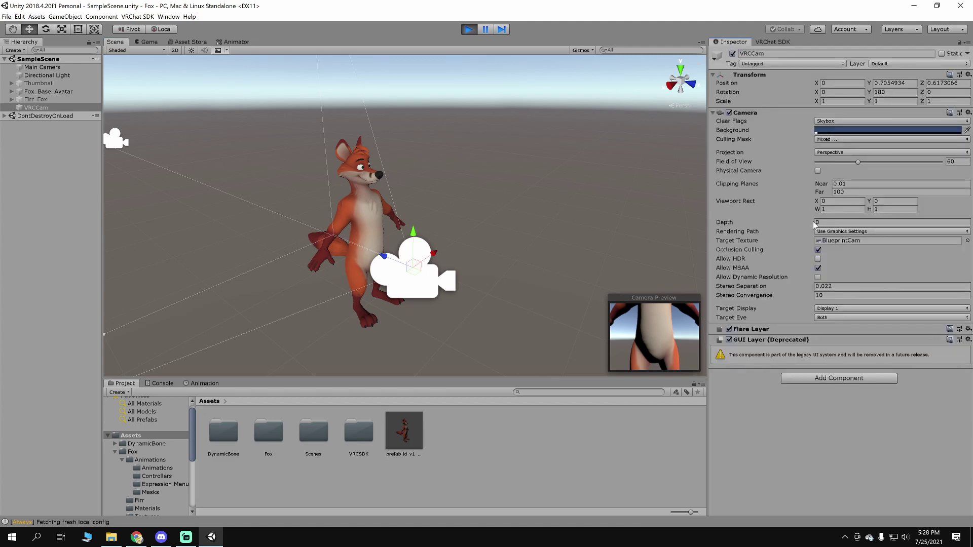
alt+drag(561, 244, 413, 230)
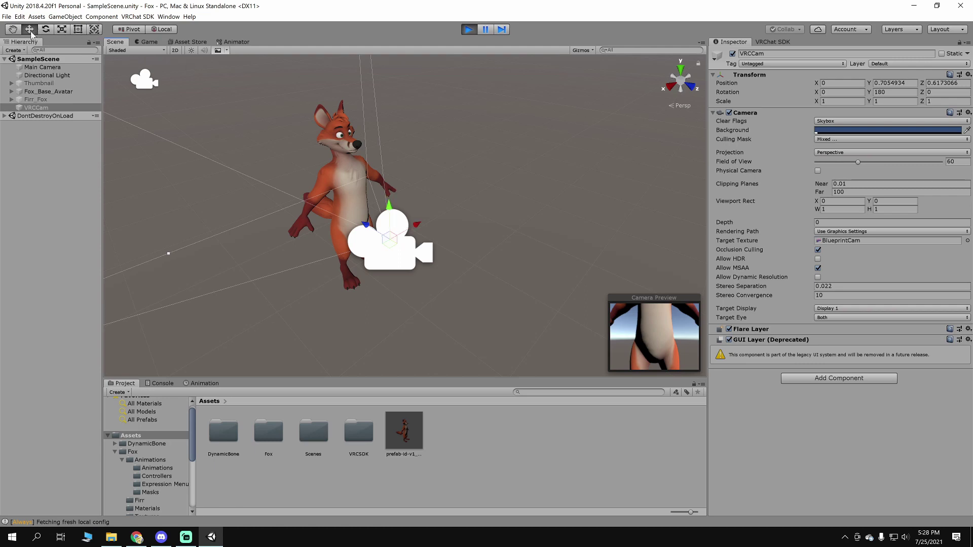
click(93, 30)
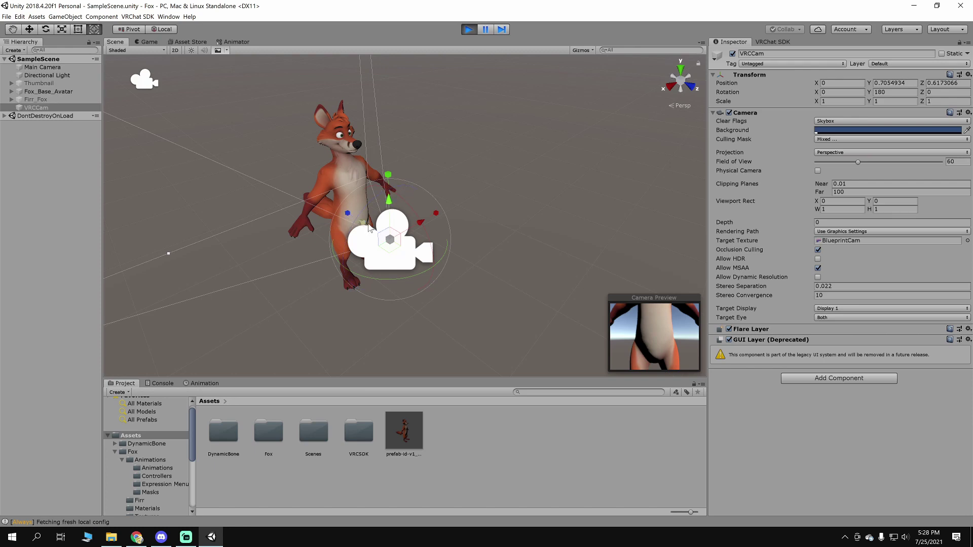
scroll(479, 270, up, 2)
scroll(479, 270, down, 1)
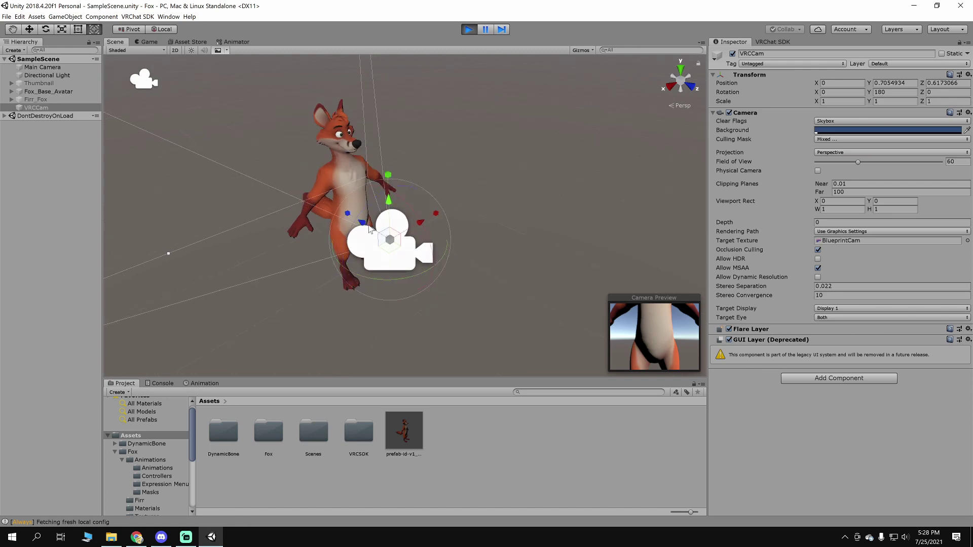
drag(365, 229, 413, 253)
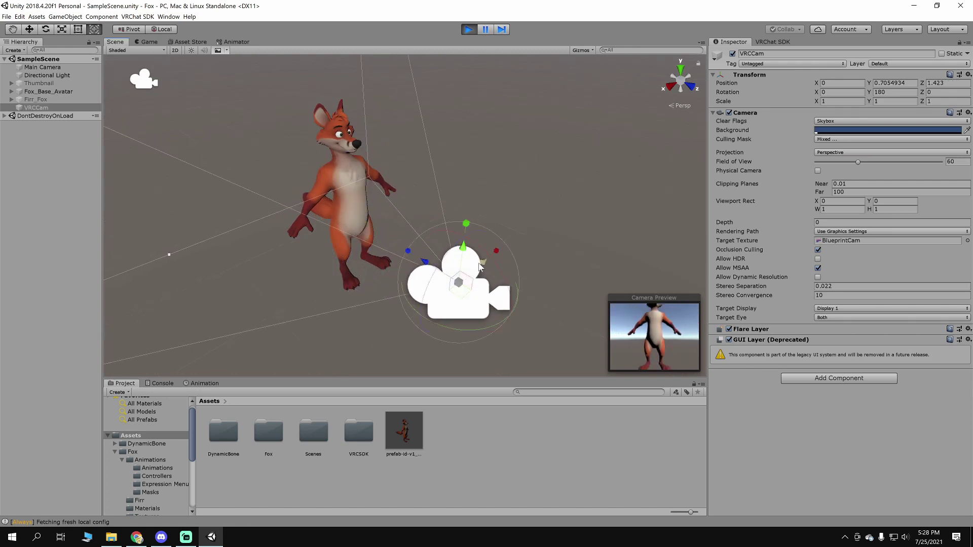
drag(474, 265, 506, 230)
scroll(364, 226, down, 2)
Step: Place the VRCCam at -0.394, 1.599, 0.373 with 135.004 Y rotation, framing the fox's head
click(519, 237)
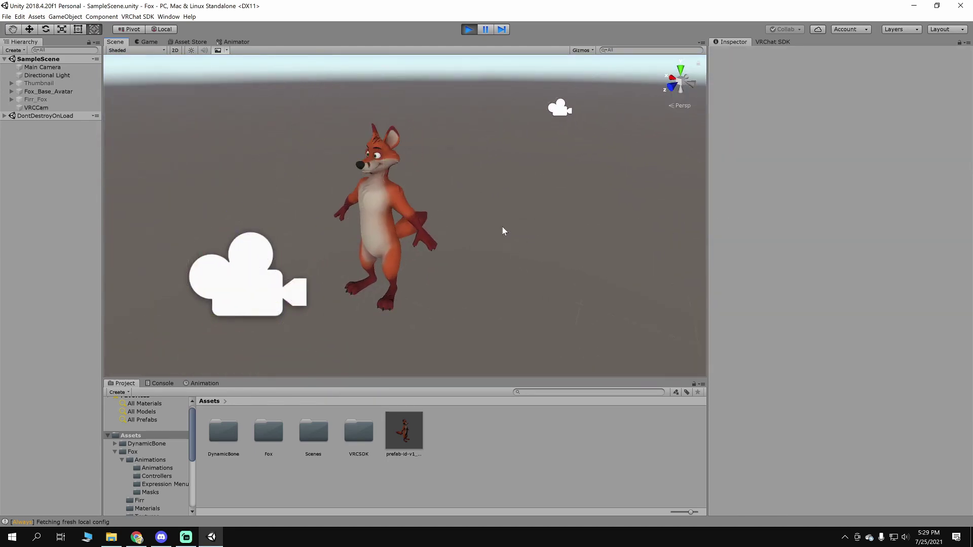
scroll(522, 238, down, 1)
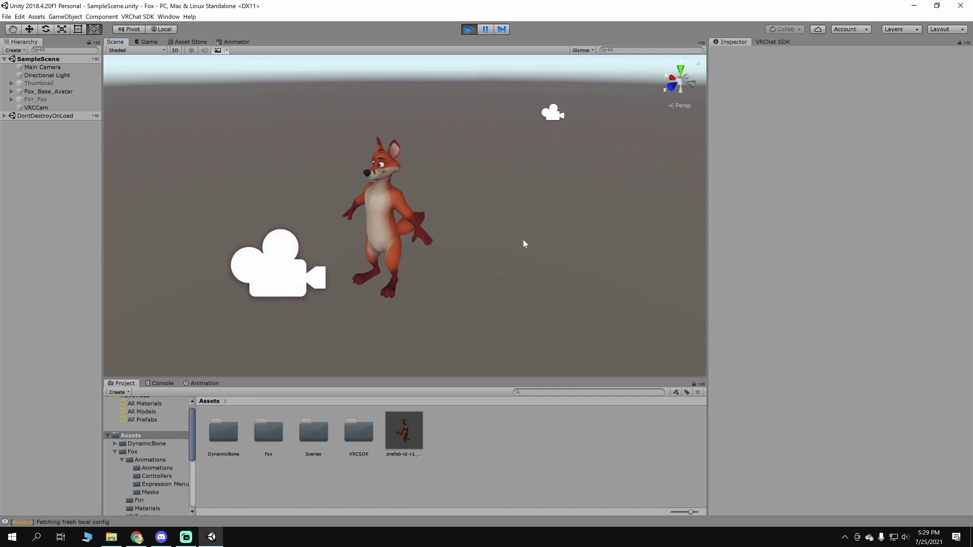
click(298, 277)
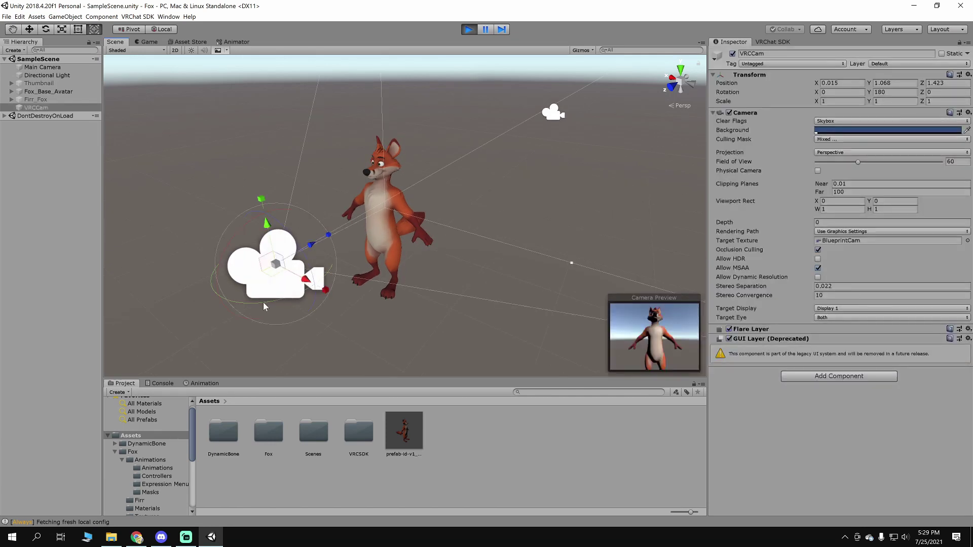
drag(264, 306, 449, 252)
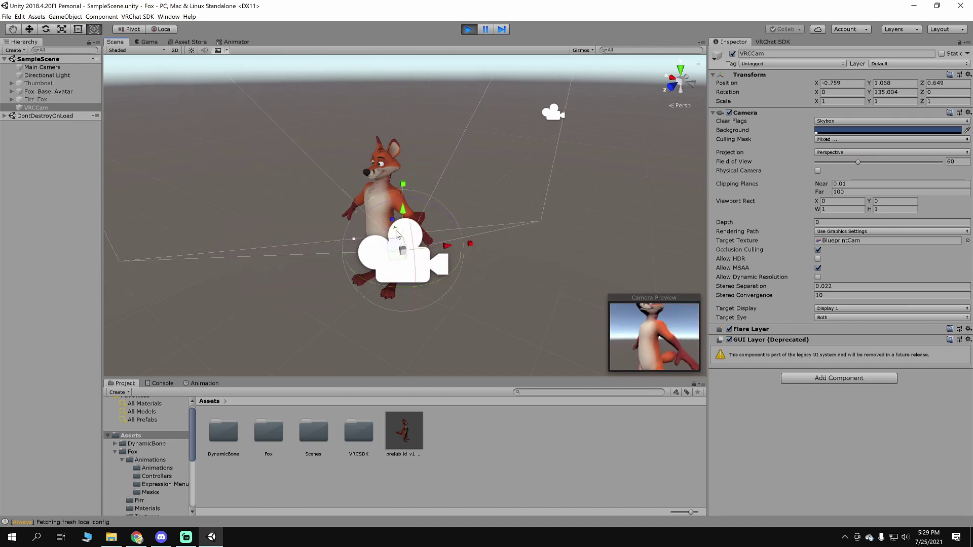
drag(397, 234, 400, 148)
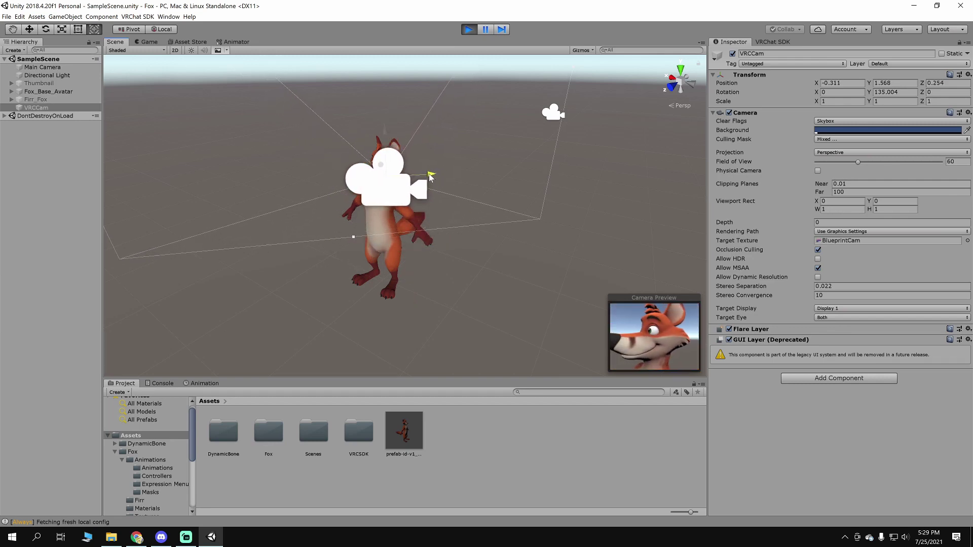
key(f)
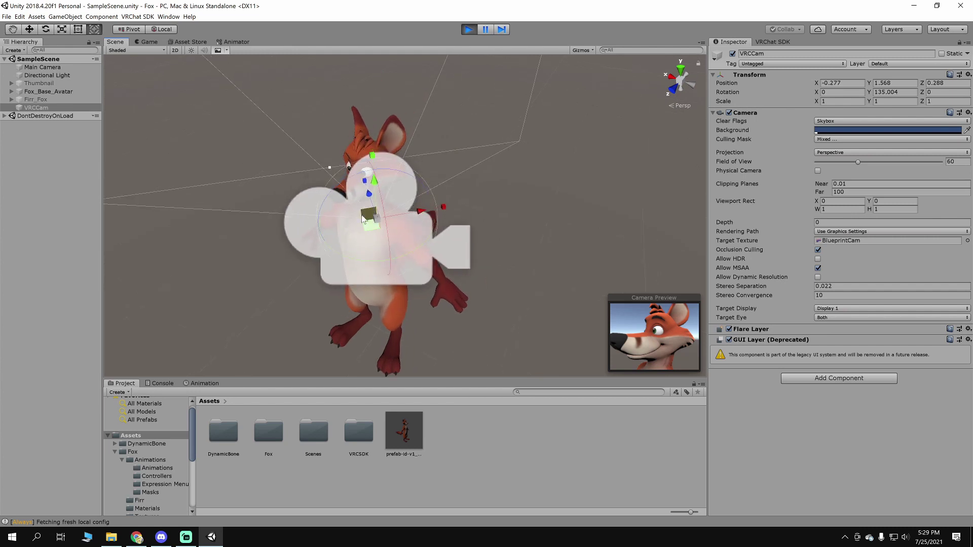
drag(366, 219, 383, 246)
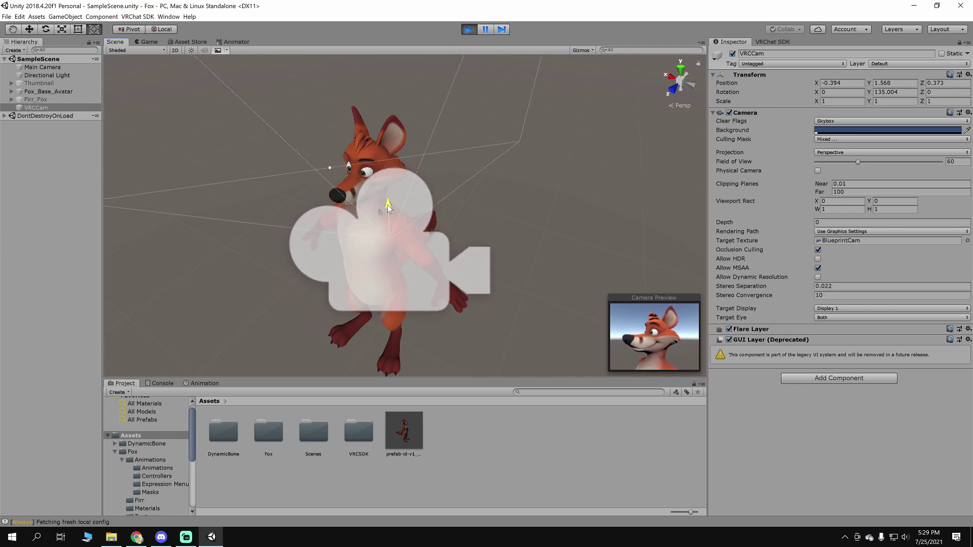
drag(390, 200, 388, 195)
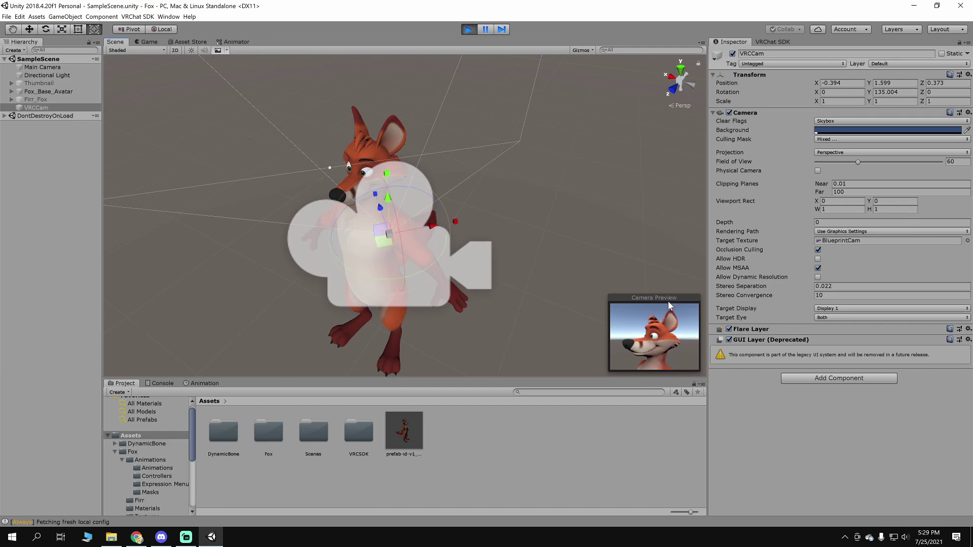
Step: Return to the New Avatar form showing the fox head close-up thumbnail
click(148, 43)
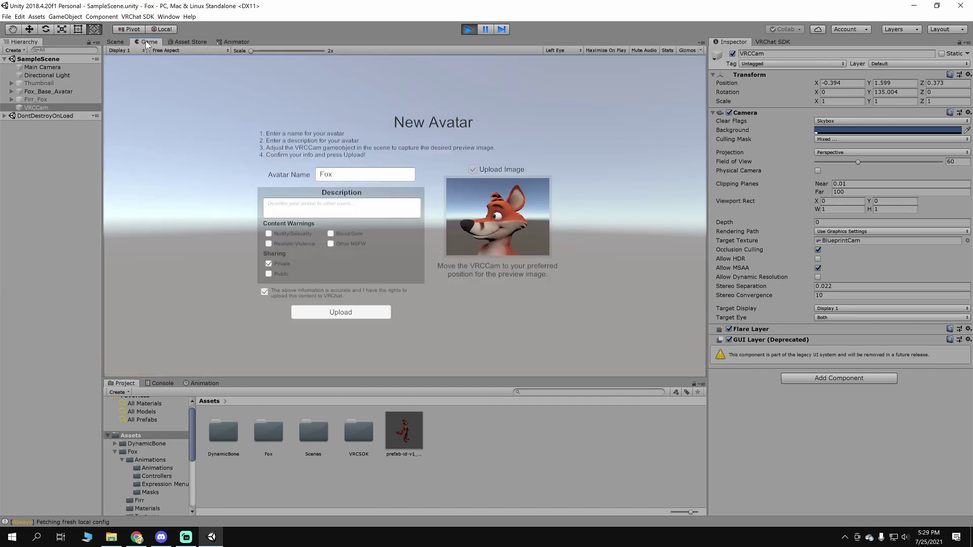